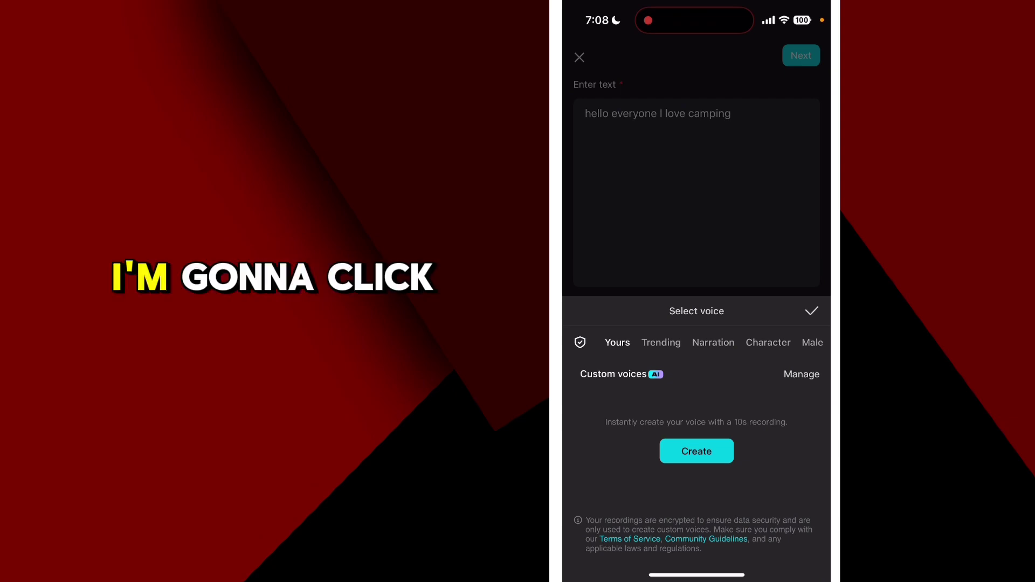
Start a new custom voice under Custom voices and record a sample to create Voice01
left_click(696, 451)
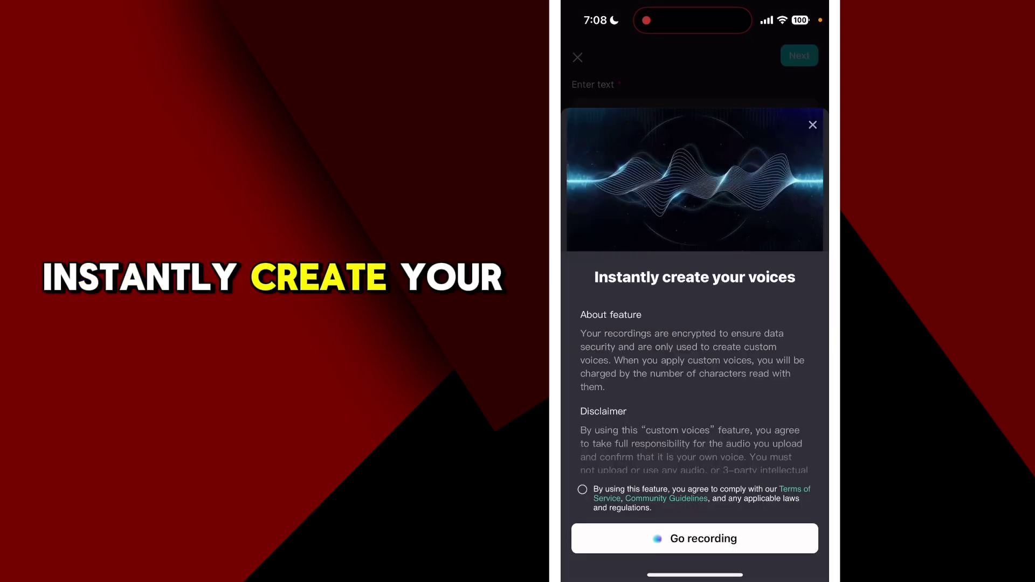
scroll(694, 388, "down", 3)
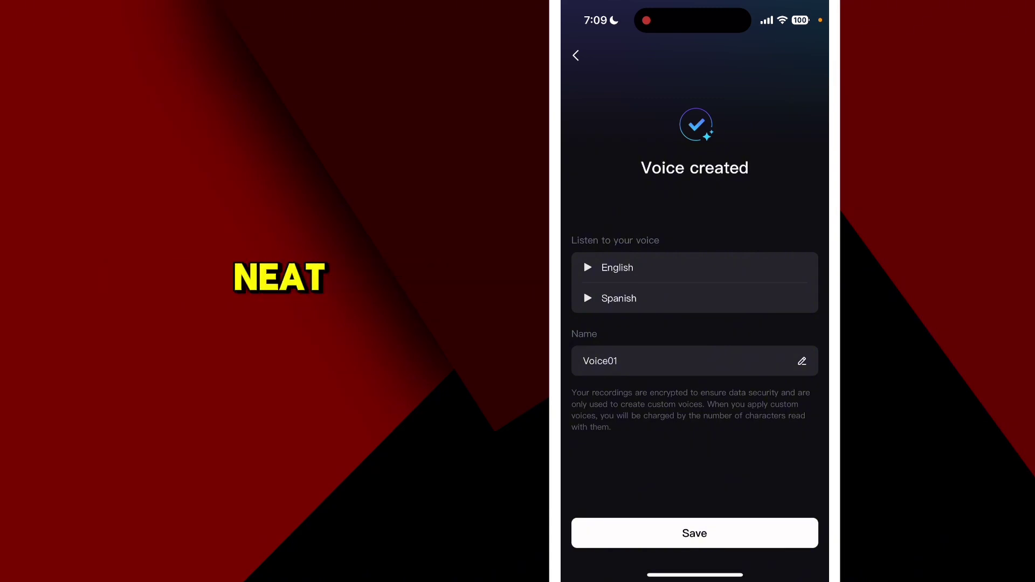
Rename the voice to Capcut and preview its English and Spanish samples
left_click(693, 361)
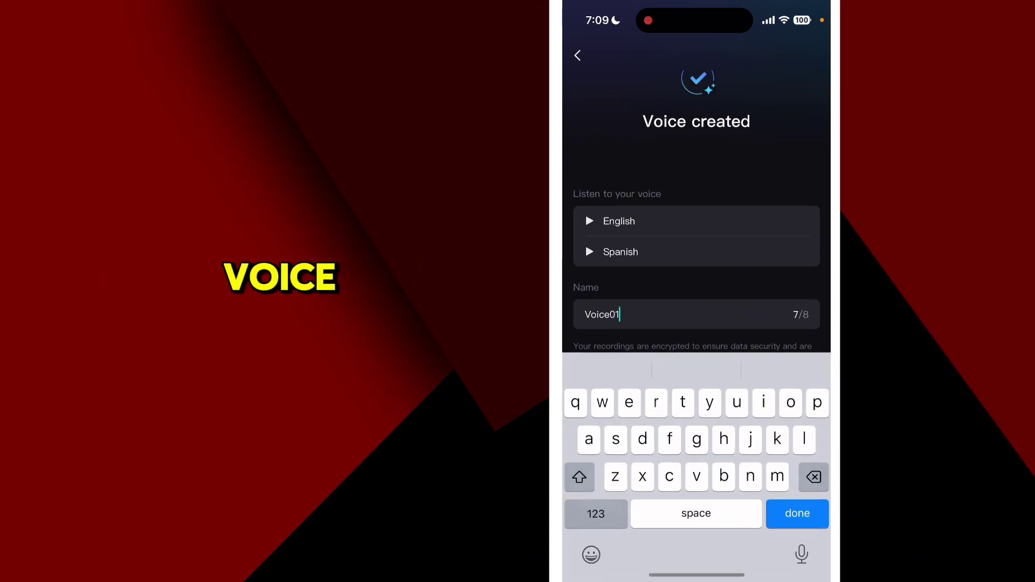
type("Capcut")
left_click(797, 512)
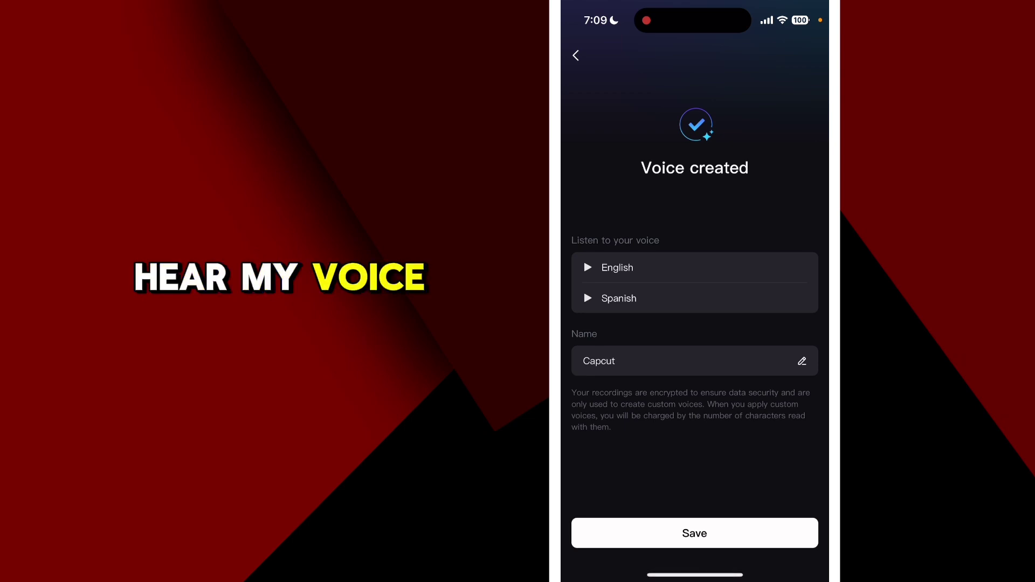
left_click(588, 268)
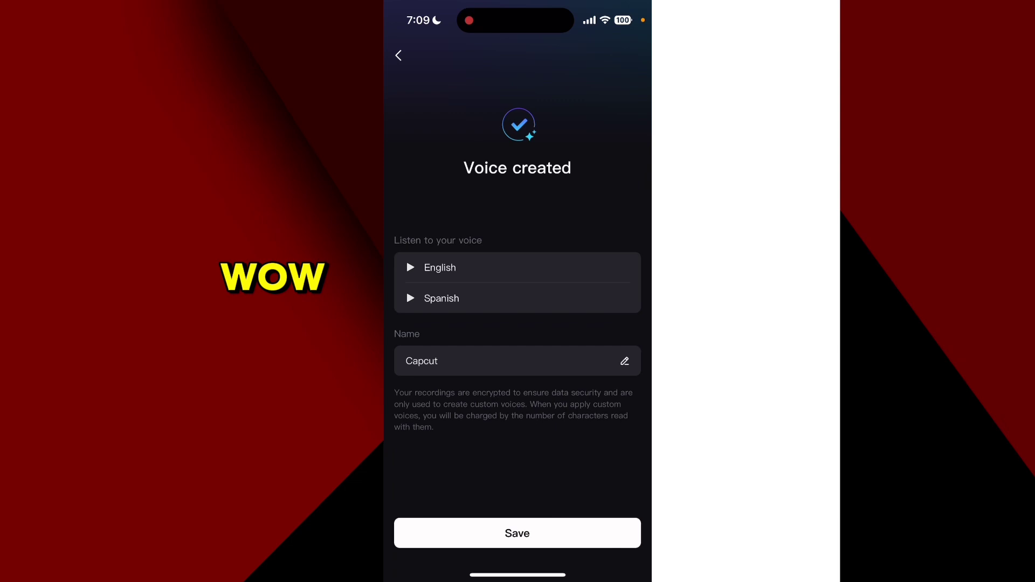
left_click(588, 298)
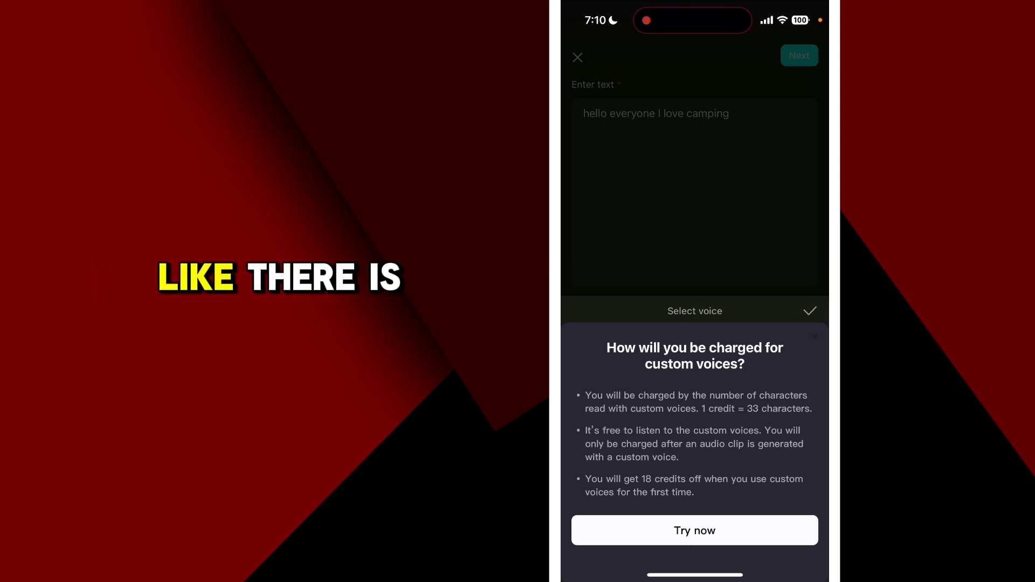
Dismiss the charging popup and try 1.7x speed before returning it to 1.0x
left_click(693, 531)
left_click_drag(682, 525, 724, 525)
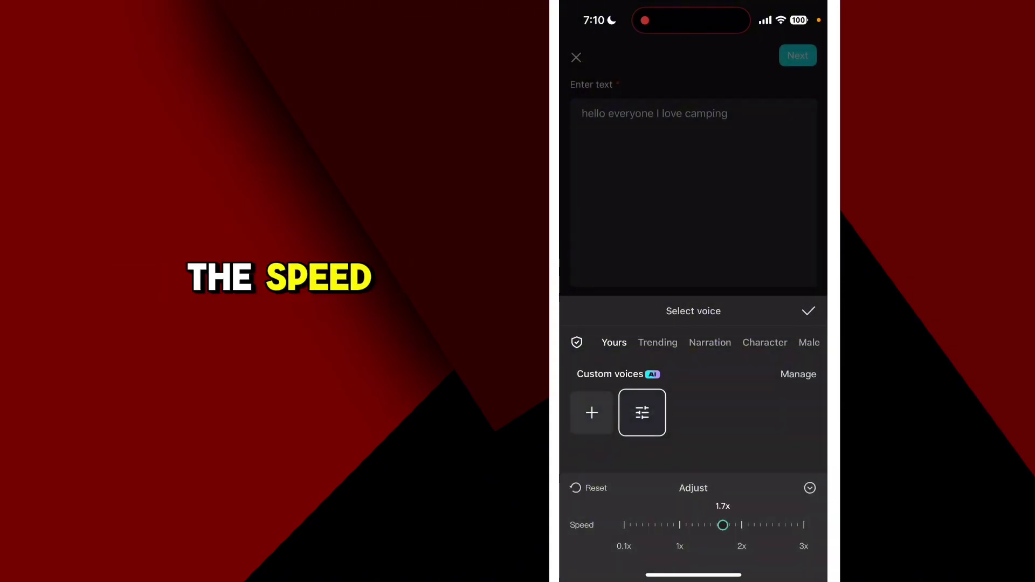
left_click(810, 487)
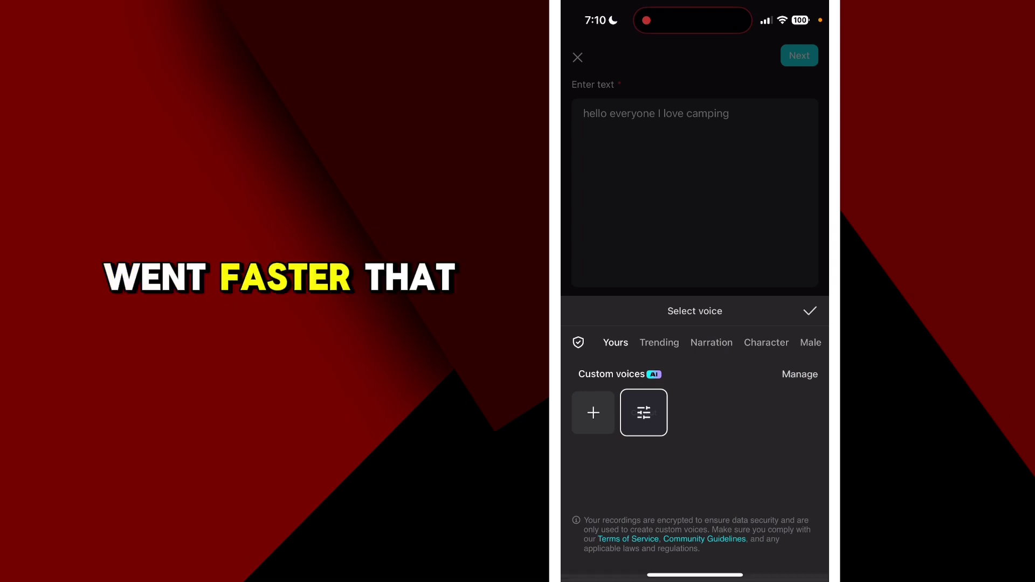
left_click(644, 412)
left_click_drag(727, 525, 682, 525)
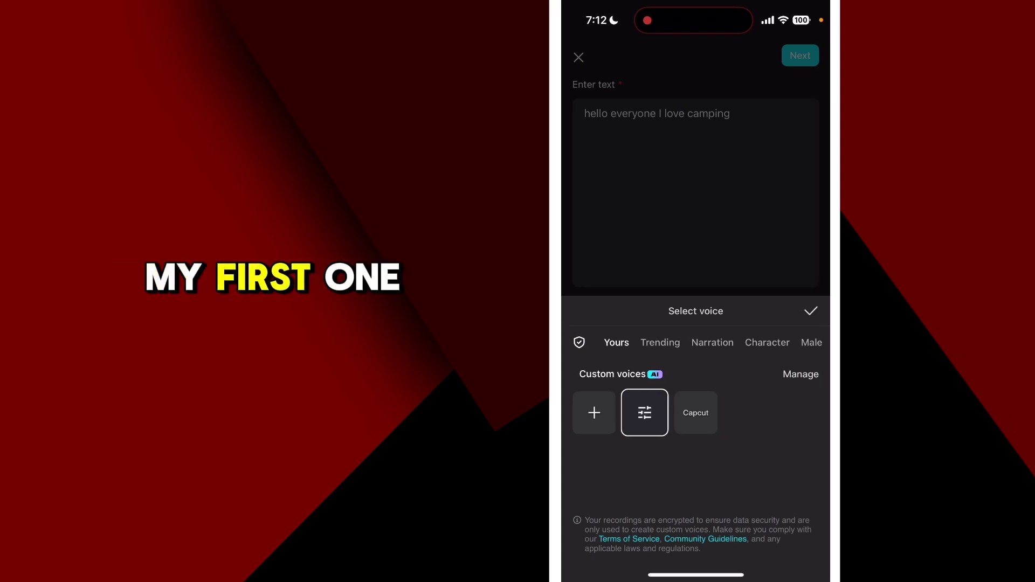
Select the Capcut voice tile alongside the new Me1 custom voice
left_click(696, 412)
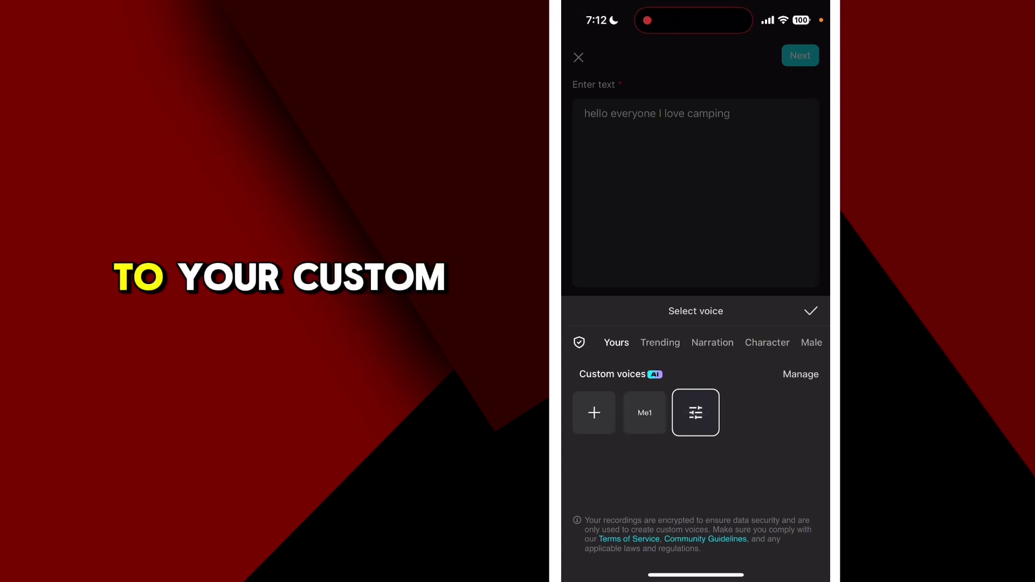
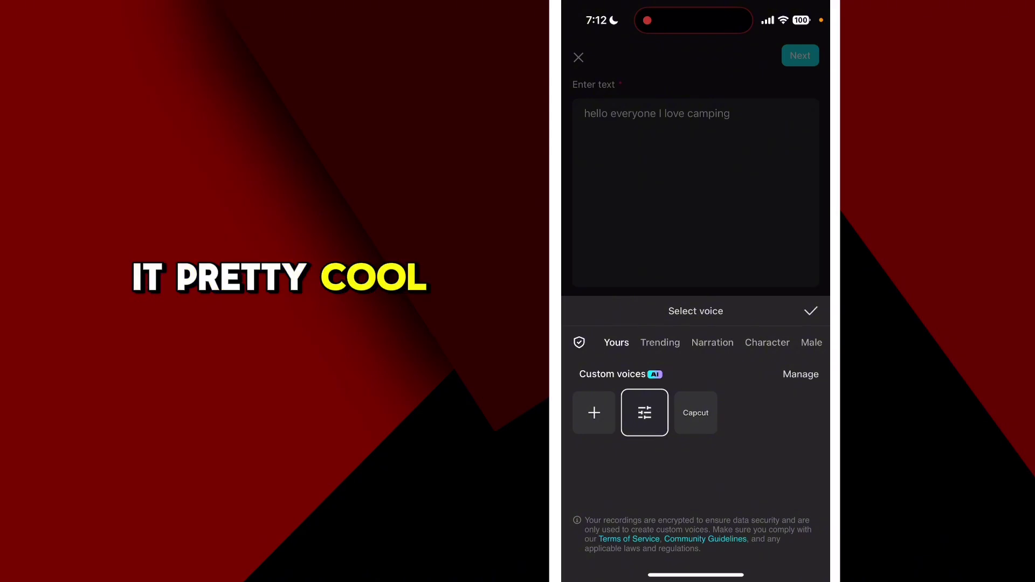
Confirm the chosen custom voice, leaving 'I love camping' over the campfire video
left_click(810, 310)
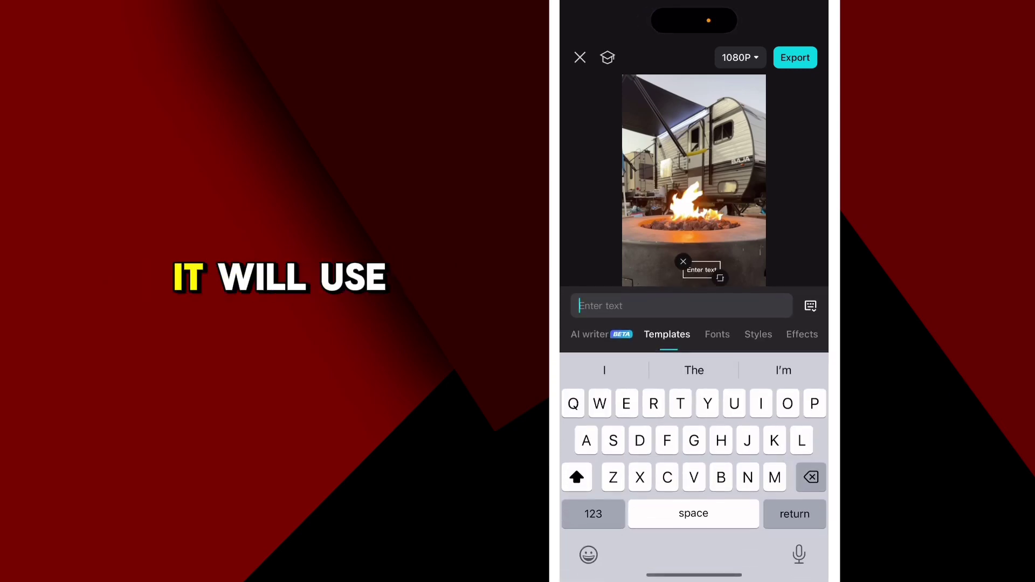
type("I love camping")
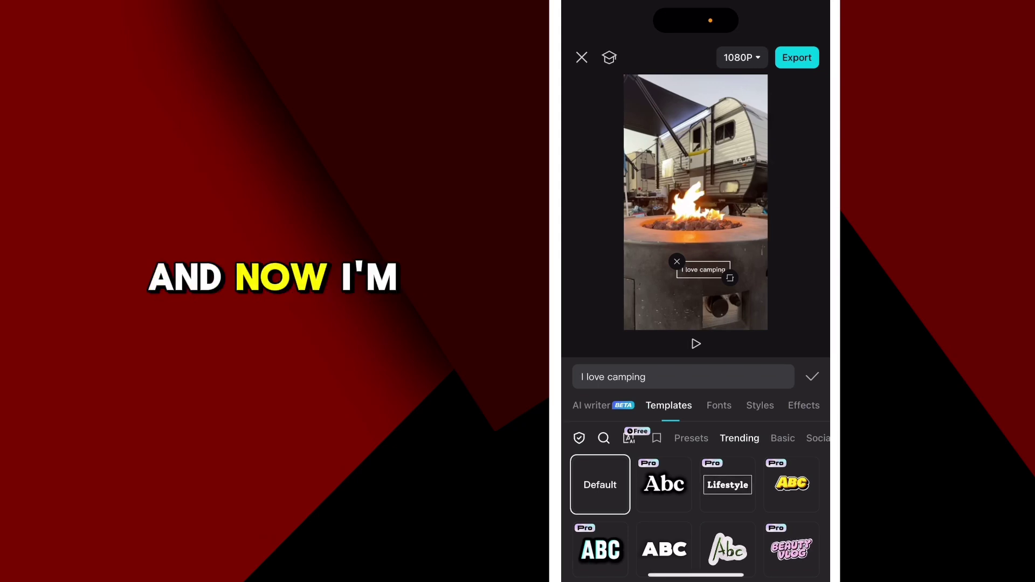
Finish the 'I love camping' text and pick the Me1 custom voice for text to speech
left_click(811, 377)
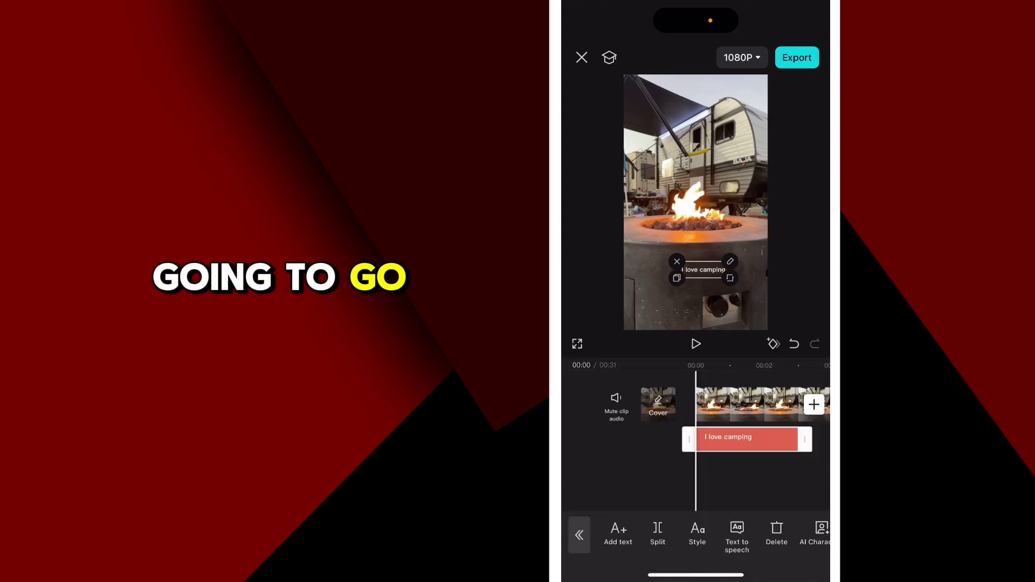
left_click(737, 533)
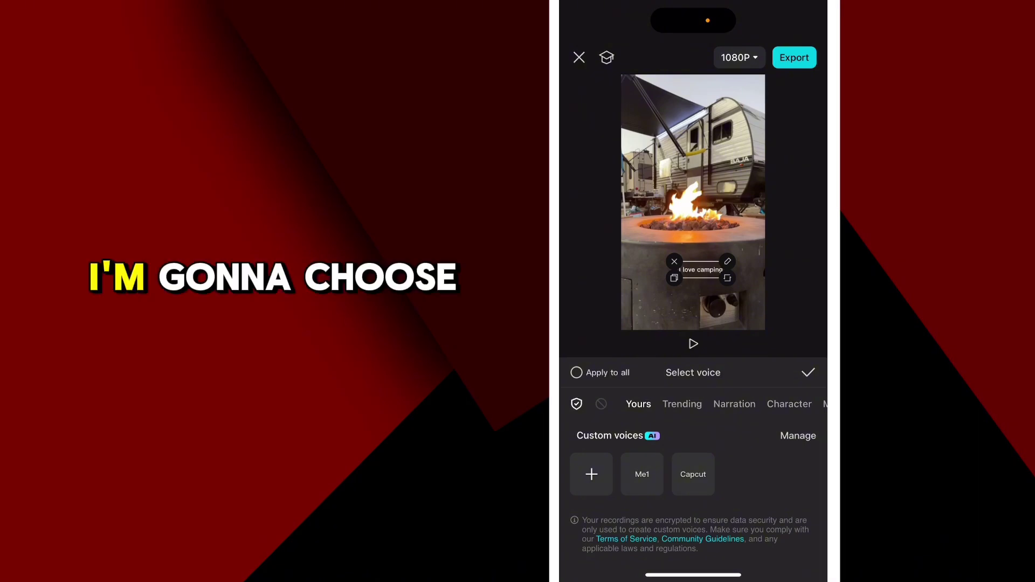
left_click(642, 474)
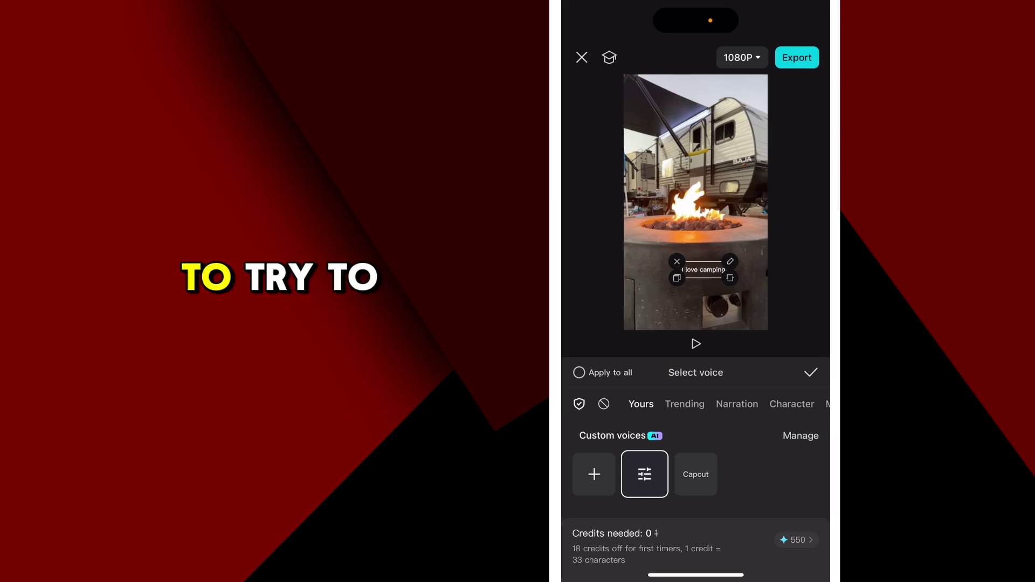
left_click(810, 373)
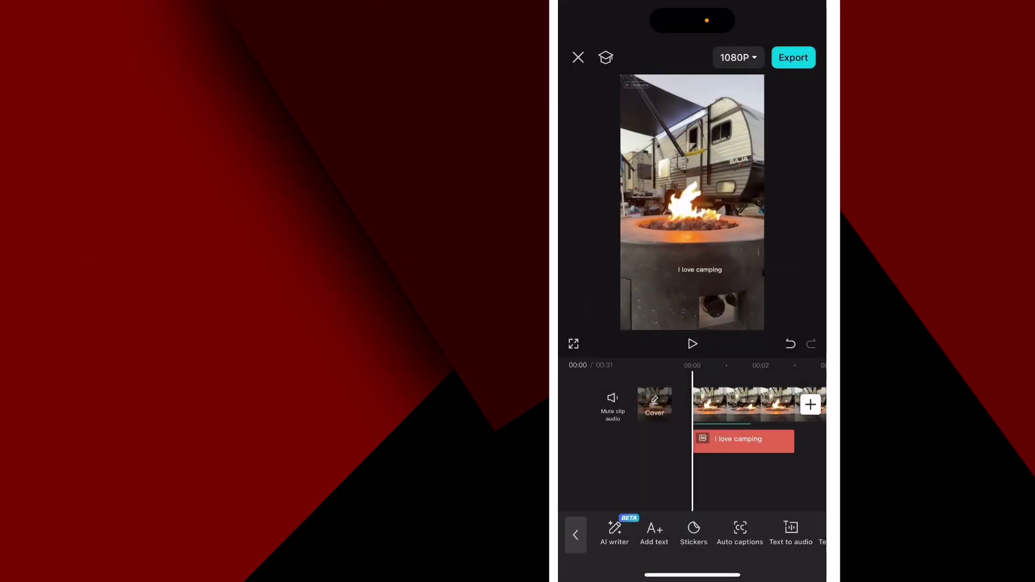
left_click(693, 344)
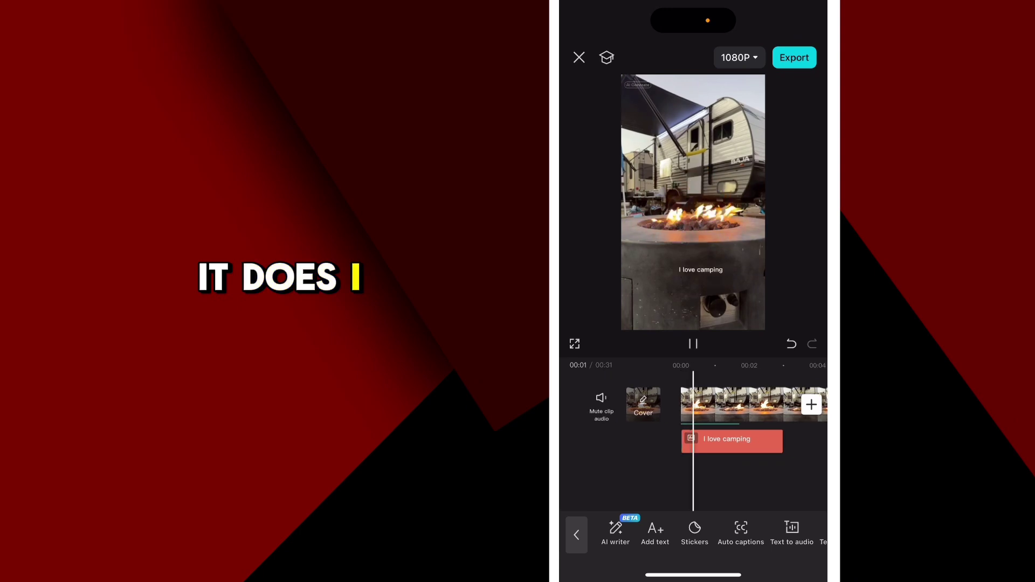